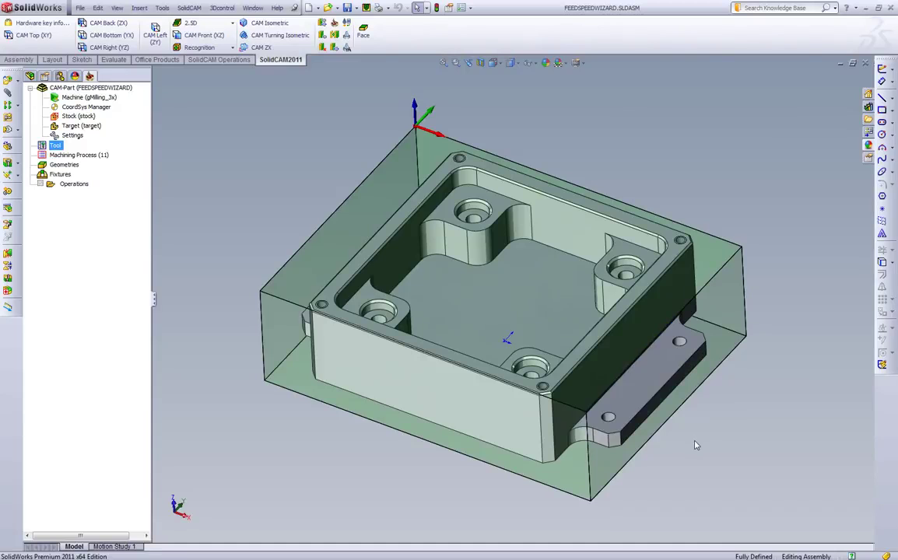
# Check the iMachining material assigned in the milling part data
pyautogui.doubleClick(104, 85)
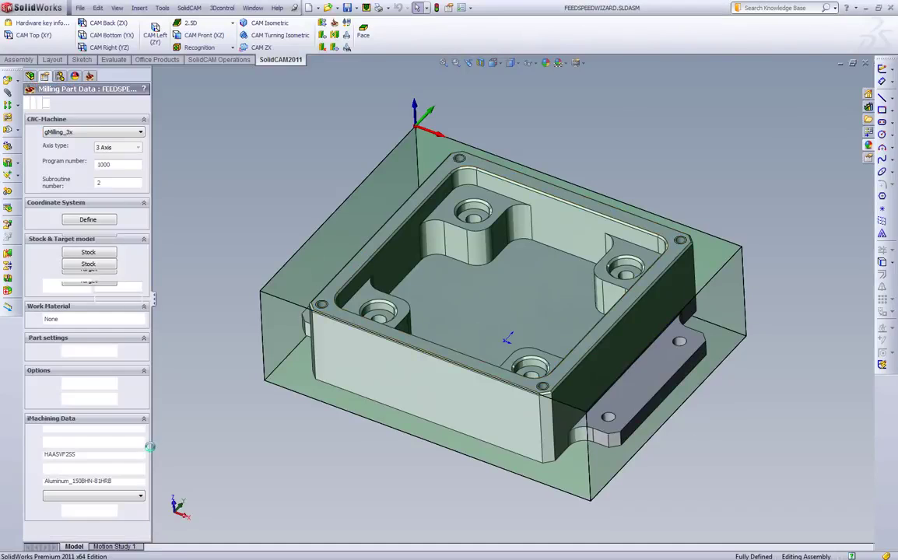
pyautogui.click(97, 467)
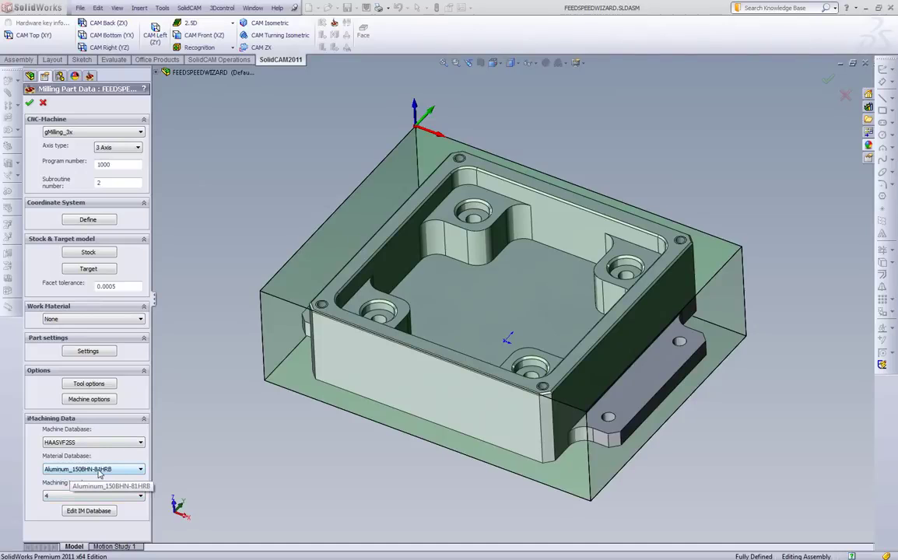
pyautogui.click(29, 102)
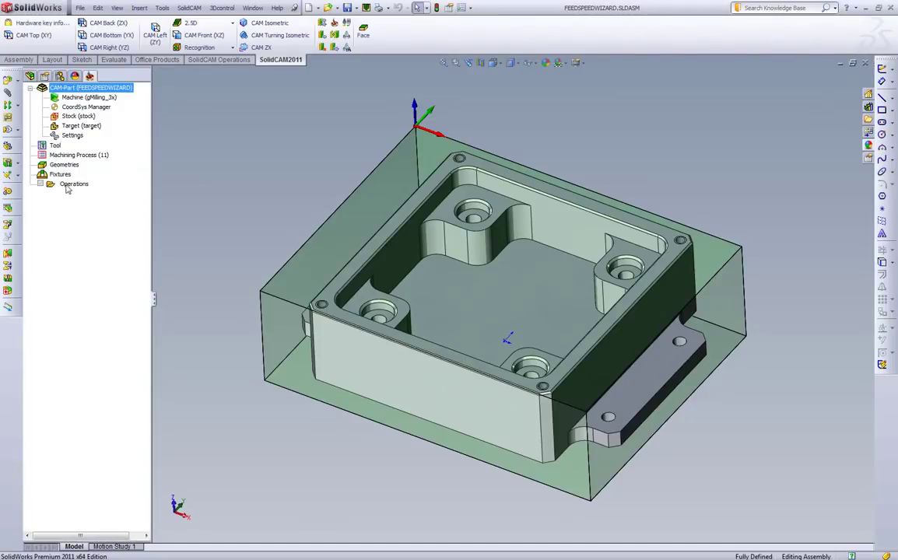
# Add a 2D iMachining operation and chain the side ledge's top outline with Auto-constant Z, starting from the edge against the box wall
pyautogui.rightClick(73, 185)
pyautogui.moveTo(232, 191)
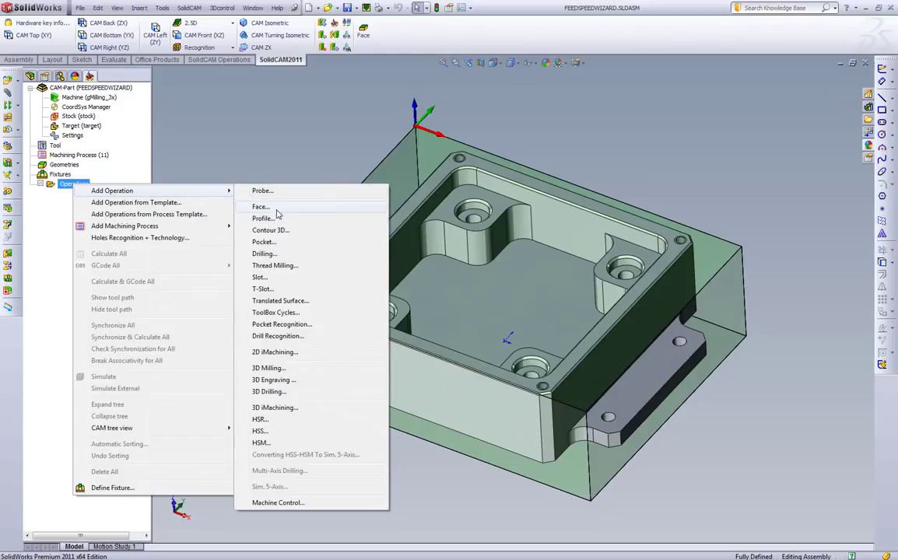
pyautogui.click(303, 352)
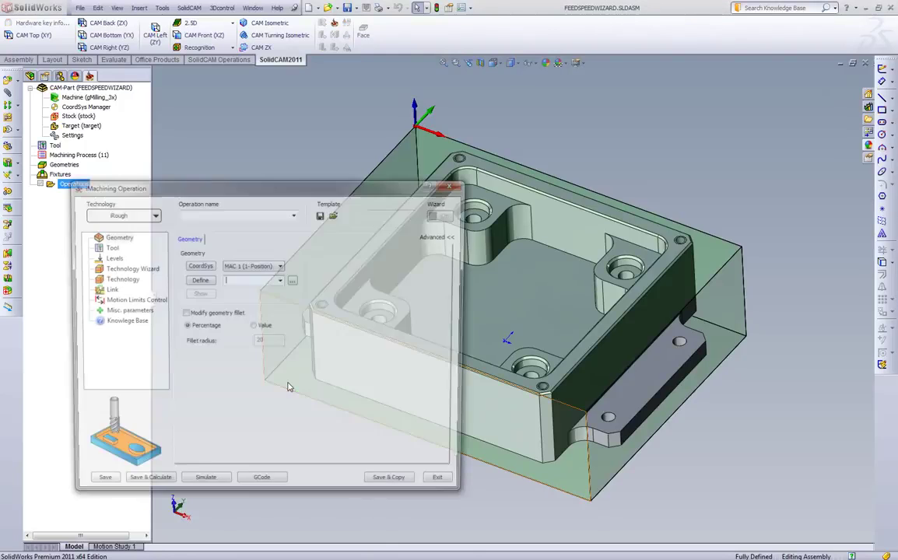
pyautogui.click(198, 280)
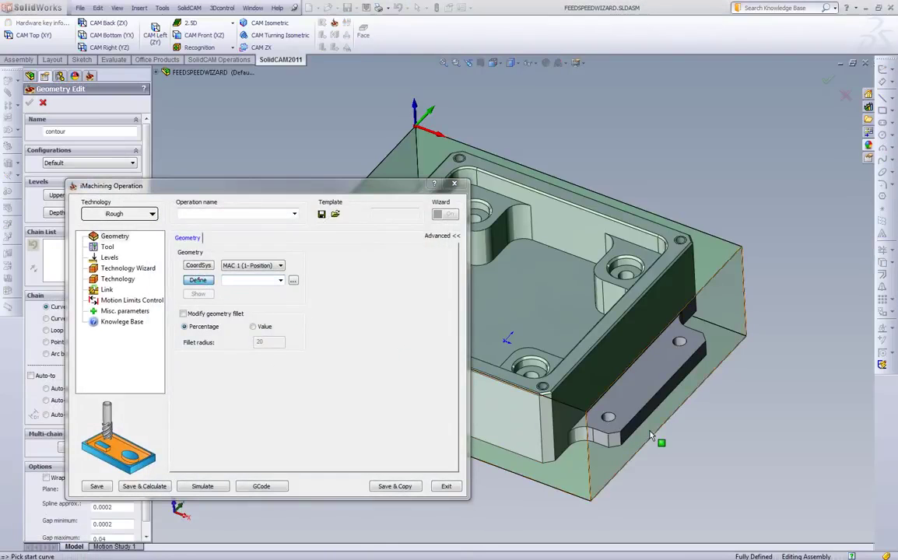
pyautogui.scroll(-4, 685, 385)
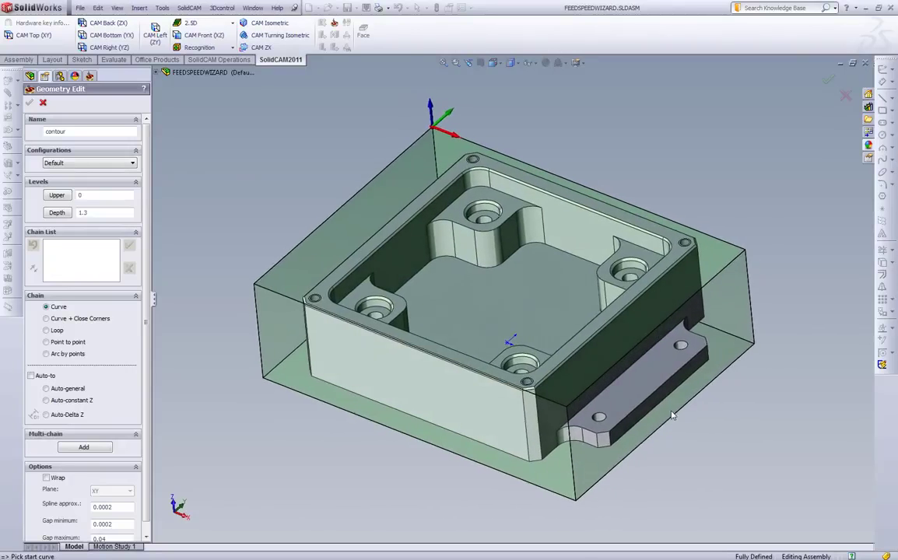
pyautogui.click(710, 335)
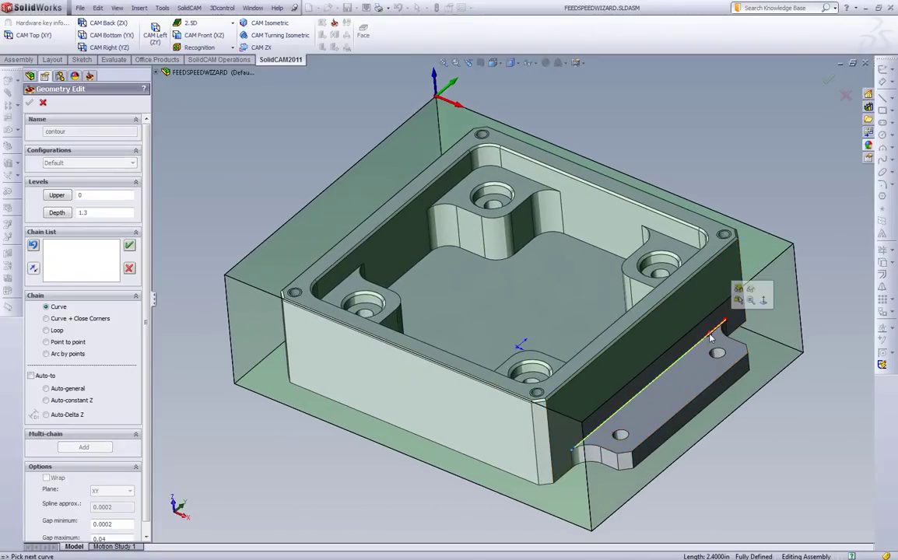
pyautogui.click(71, 400)
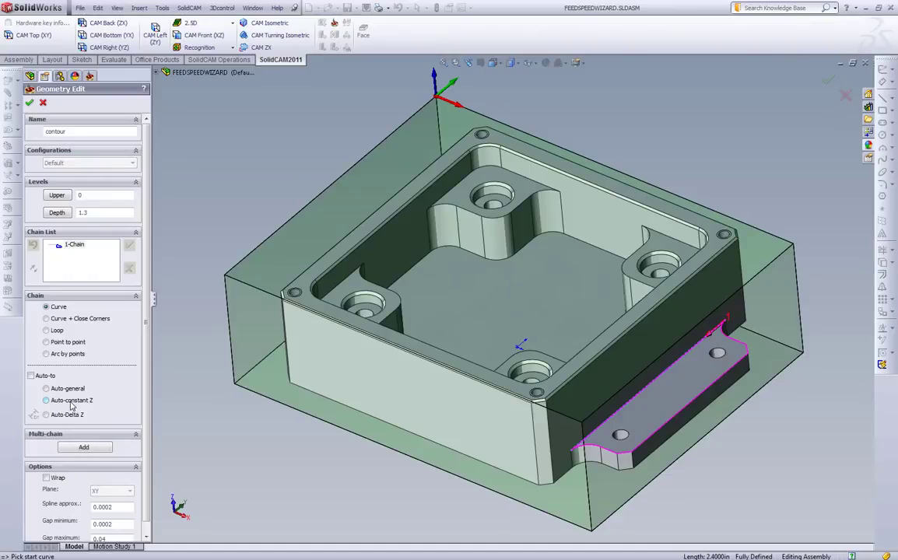
# Mark the ledge chain's outer edges as open using From/To entities, leaving the edge along the box wall as a wall
pyautogui.rightClick(73, 245)
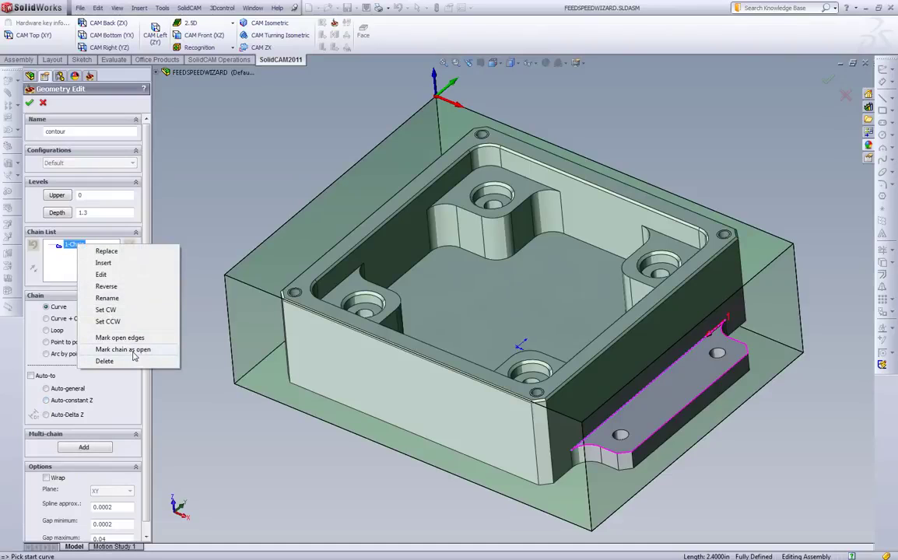
pyautogui.click(121, 337)
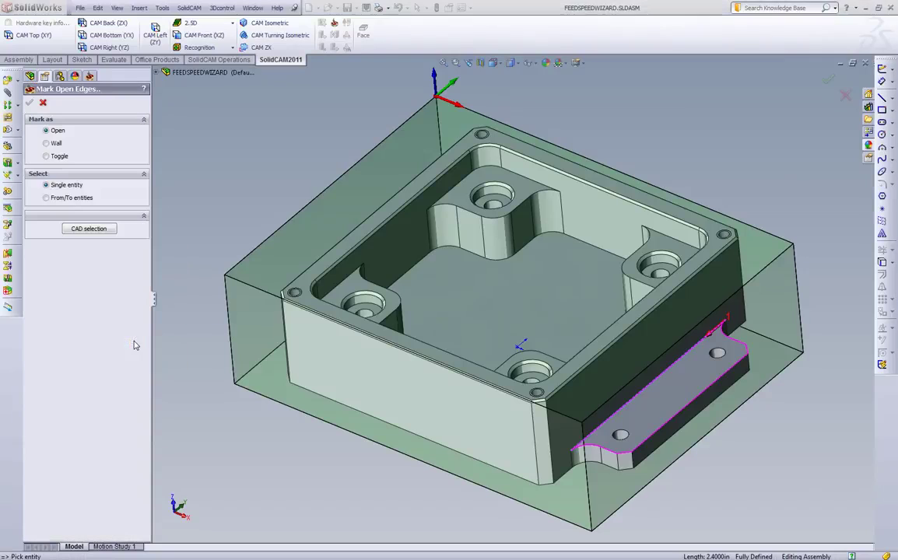
pyautogui.click(70, 198)
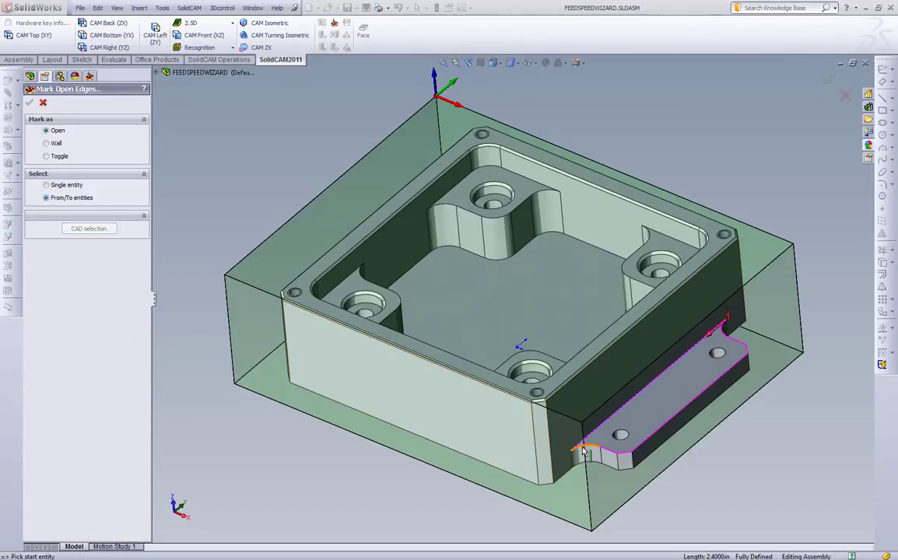
pyautogui.click(725, 336)
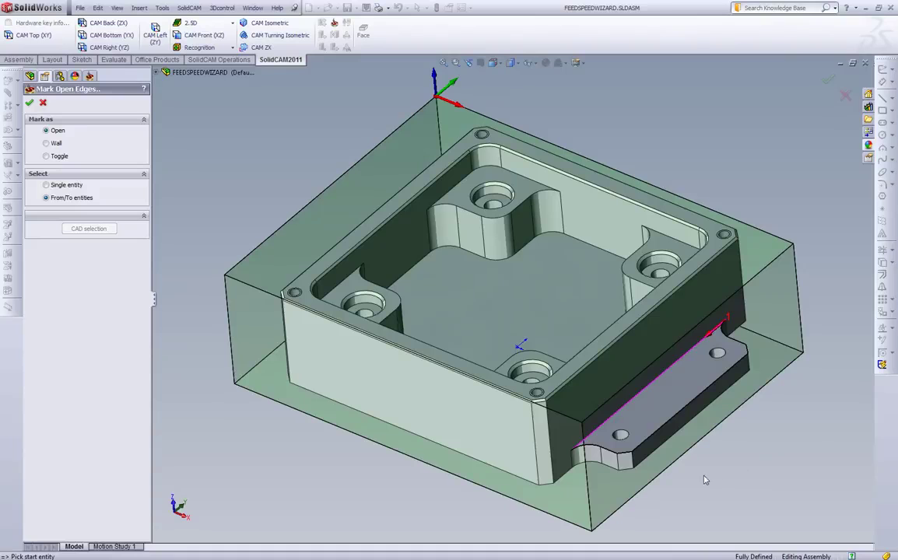
pyautogui.click(29, 103)
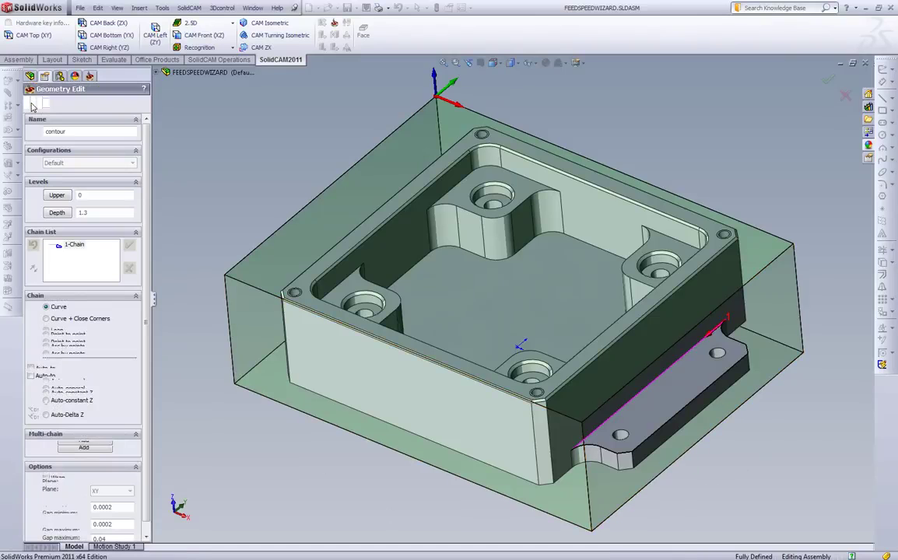
# Pick the ledge's top face as the lower level and name the geometry Ledge2
pyautogui.click(32, 104)
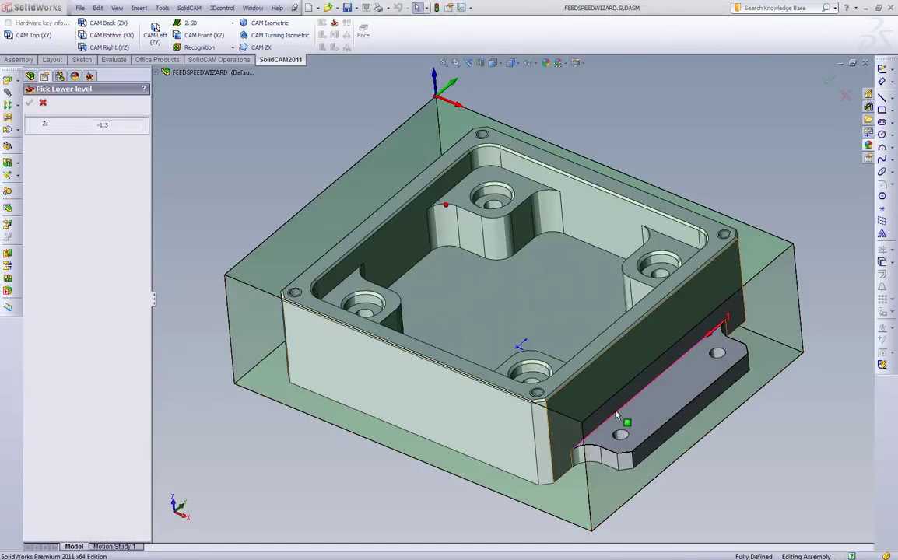
pyautogui.click(664, 410)
pyautogui.click(29, 102)
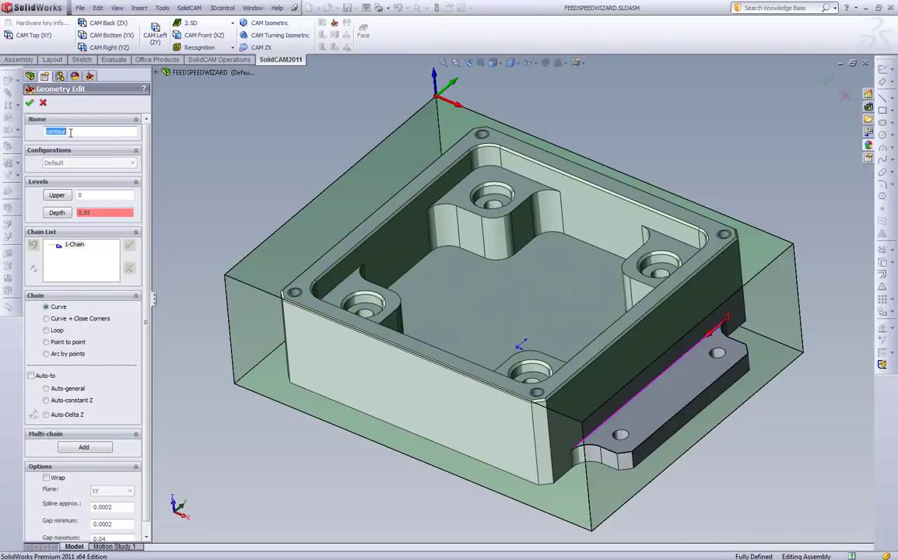
pyautogui.write('Ledge2')
pyautogui.click(29, 103)
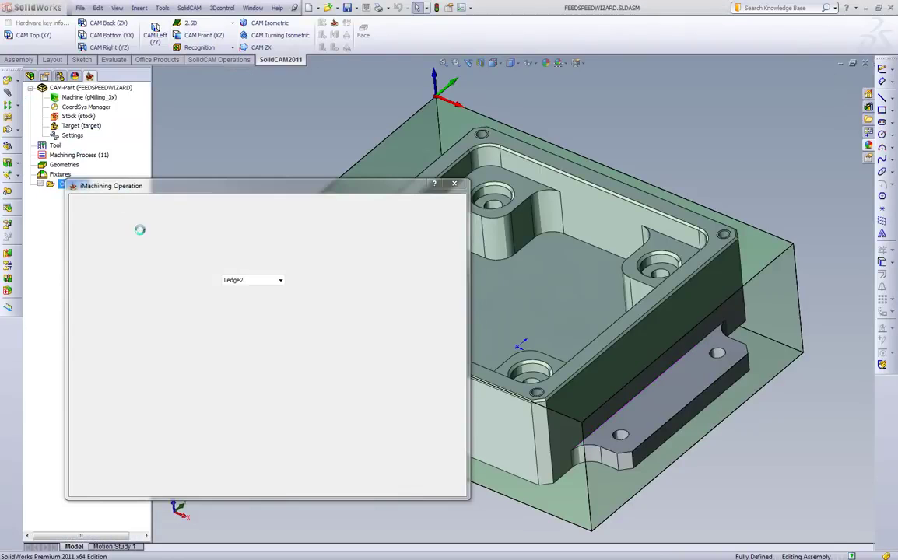
# Assign the 0.5 inch, 4-flute end mill to the ledge roughing operation, review its wizard cutting conditions, and save and calculate it
pyautogui.click(107, 247)
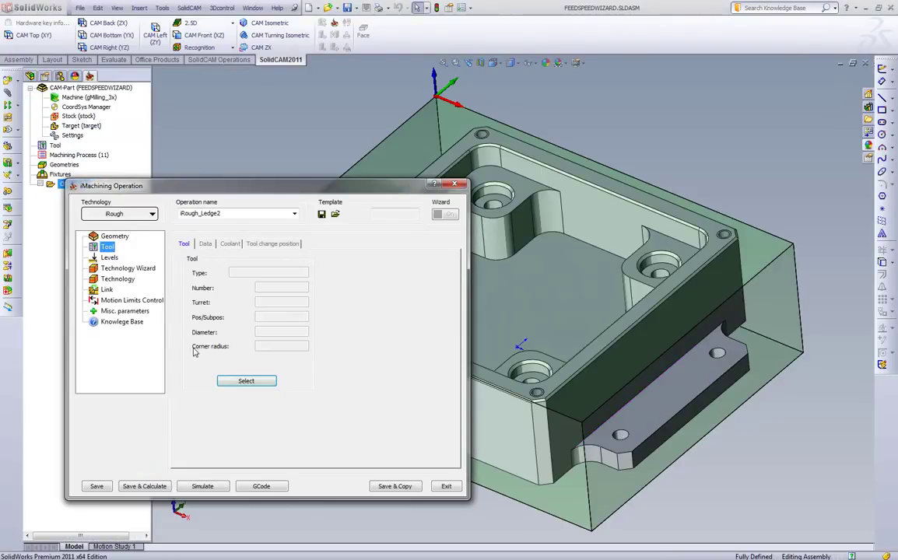
pyautogui.click(242, 380)
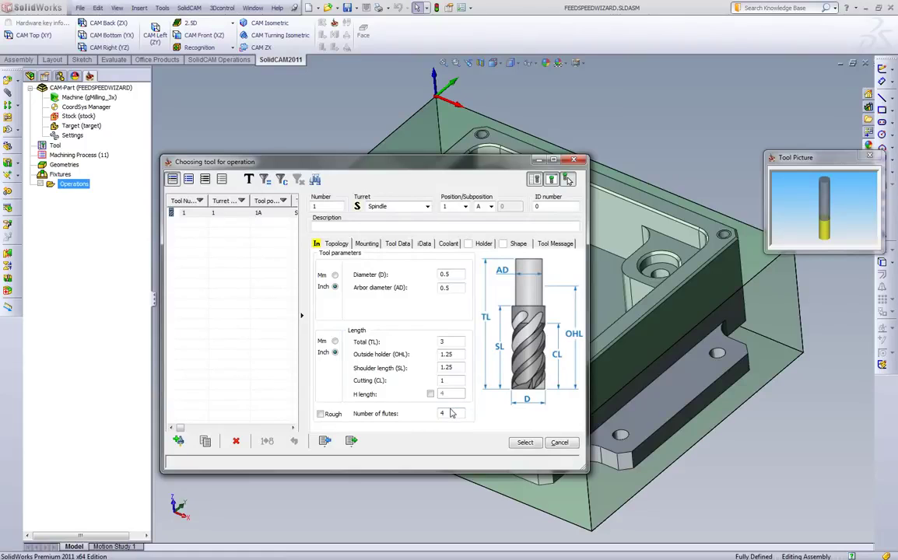
pyautogui.click(525, 443)
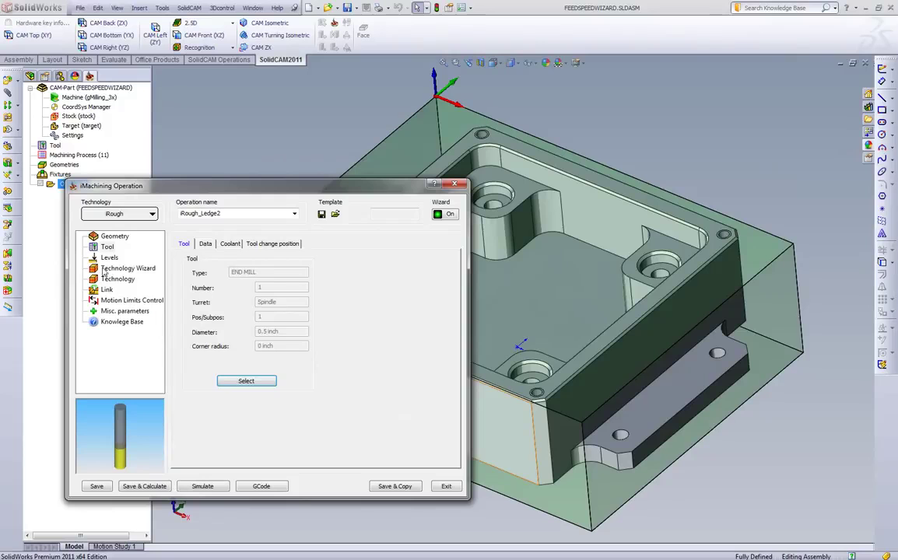
pyautogui.click(110, 267)
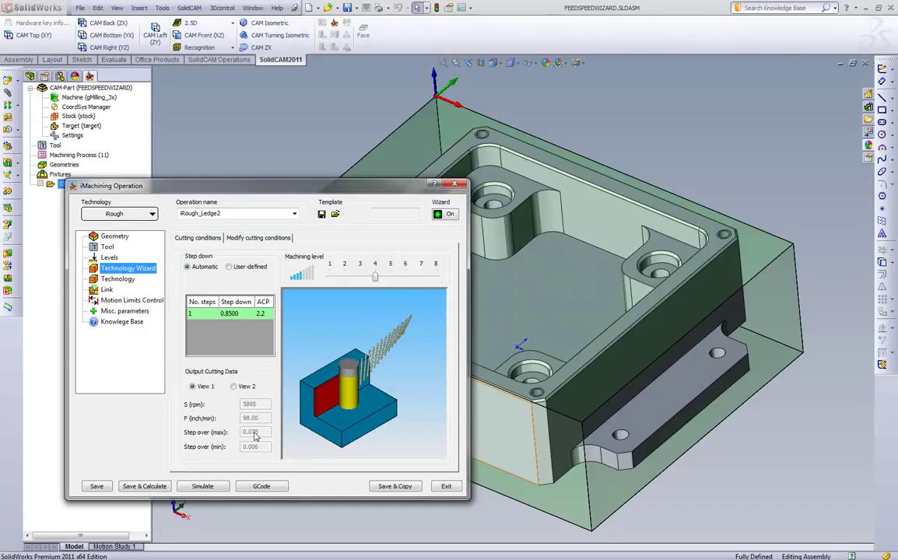
pyautogui.click(144, 487)
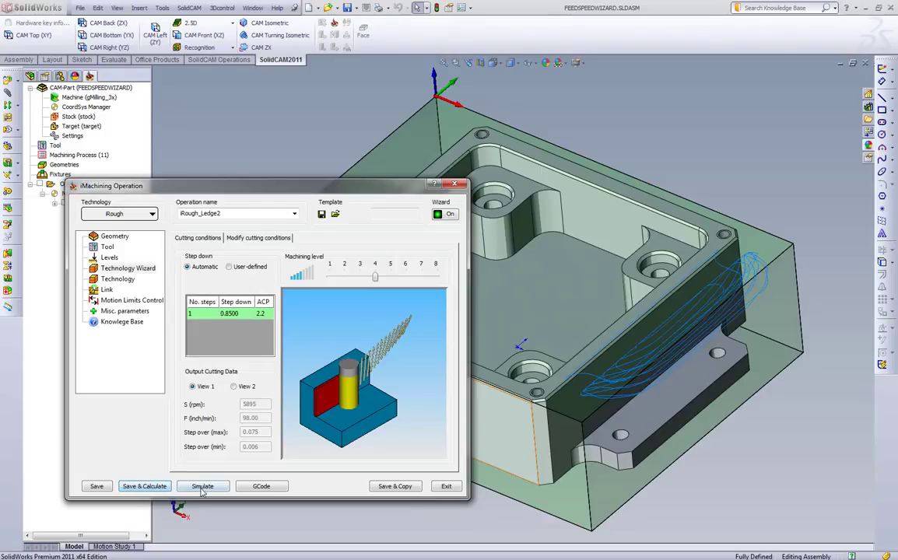
# Simulate the ledge roughing toolpath in Host CAD mode, inspect it up close, and exit the operation
pyautogui.click(202, 486)
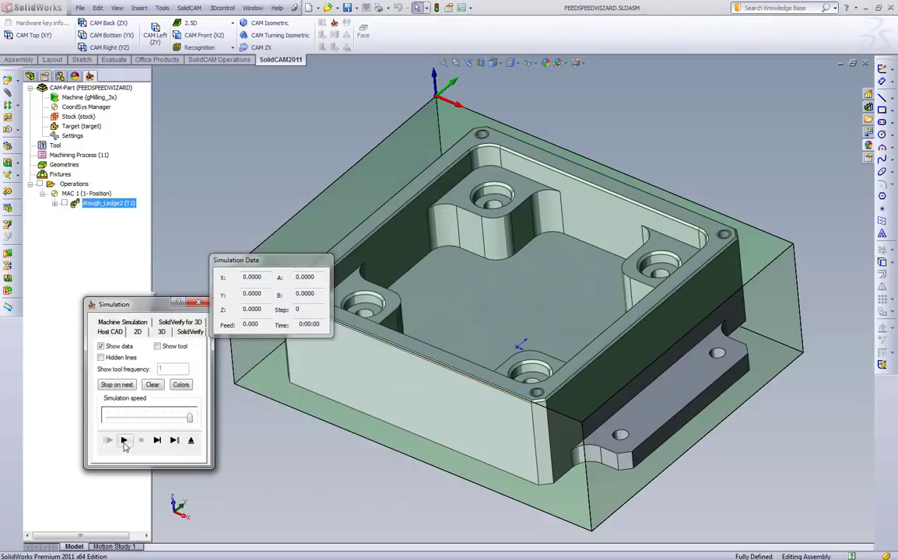
pyautogui.click(124, 441)
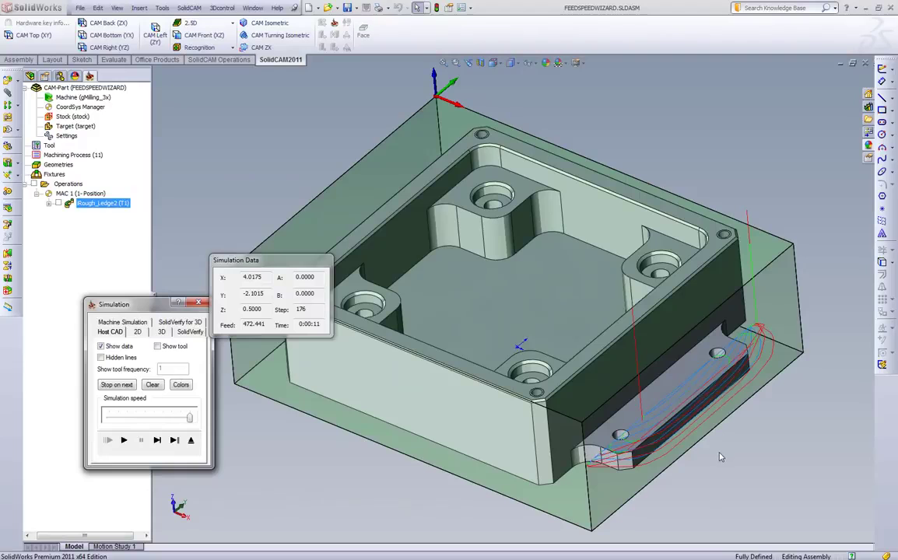
pyautogui.scroll(-5, 720, 457)
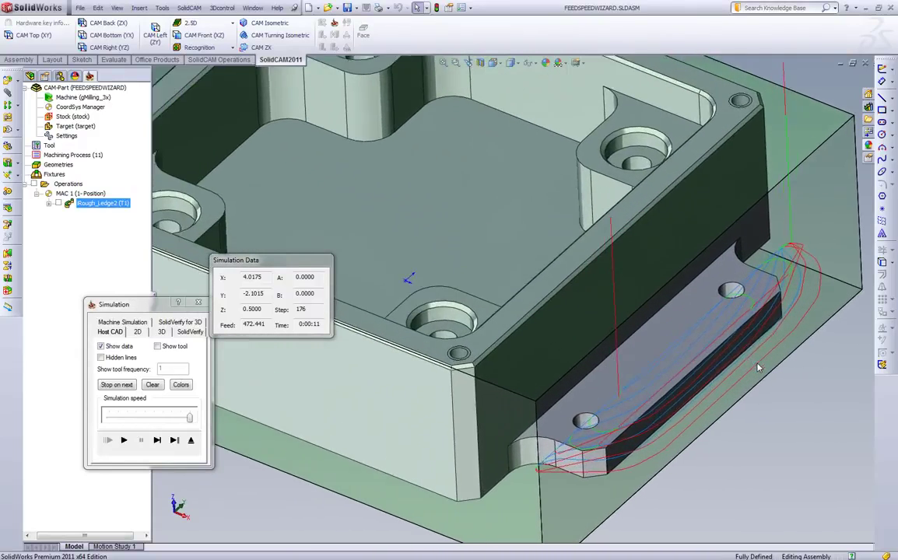
pyautogui.scroll(-1, 770, 338)
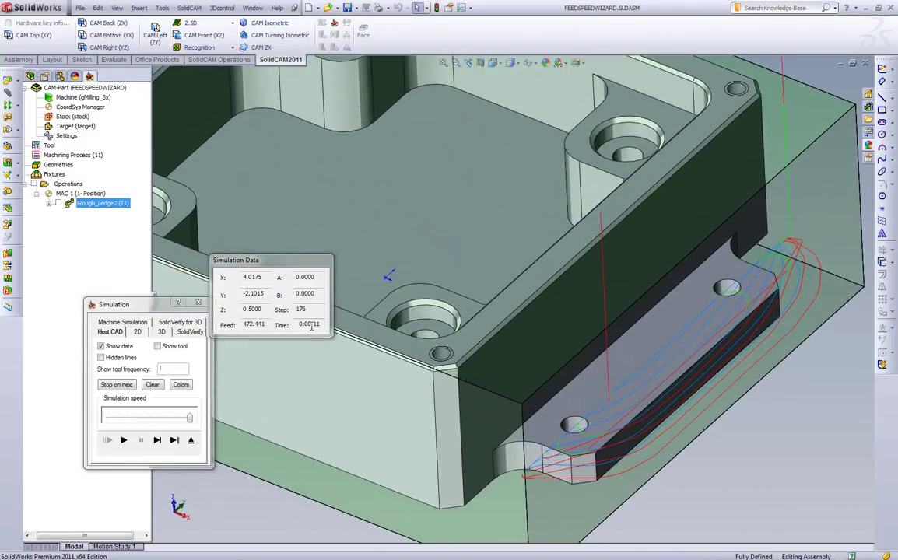
pyautogui.scroll(4, 525, 442)
pyautogui.press('f')
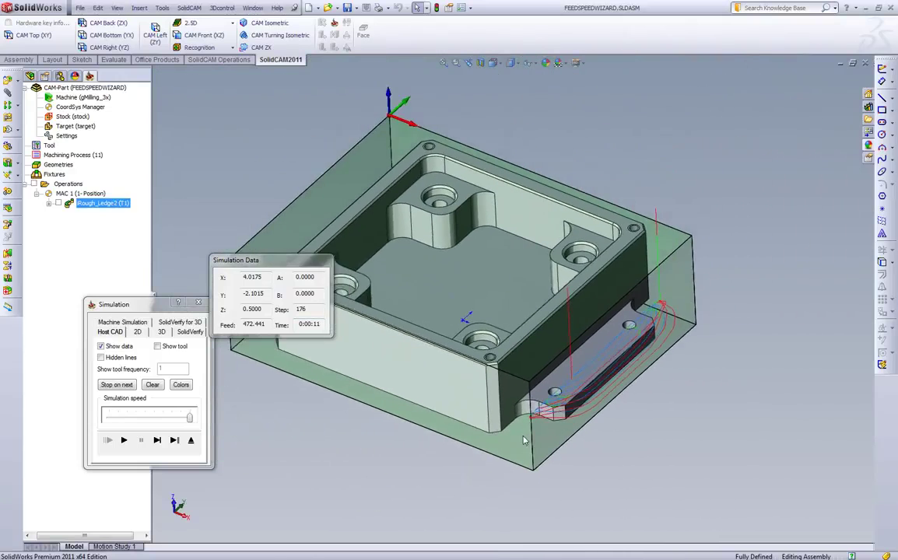
pyautogui.click(190, 440)
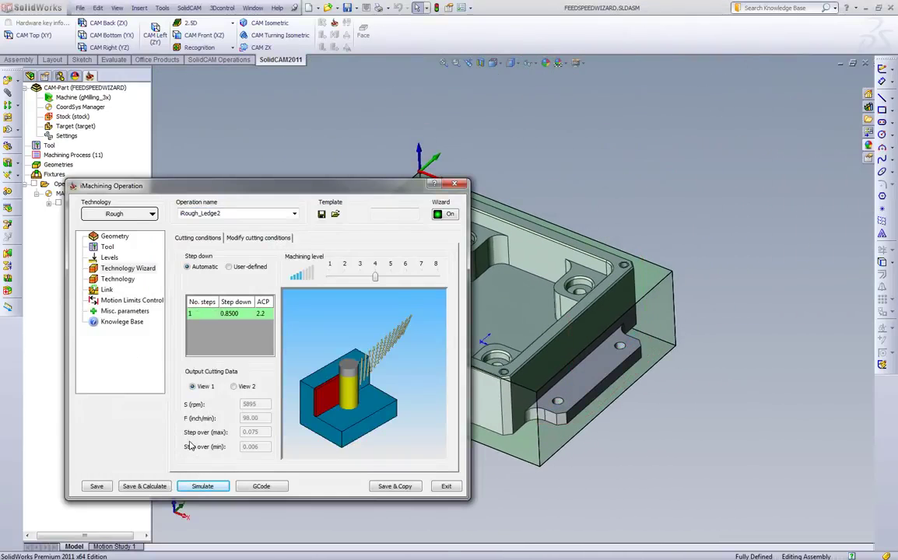
pyautogui.click(448, 487)
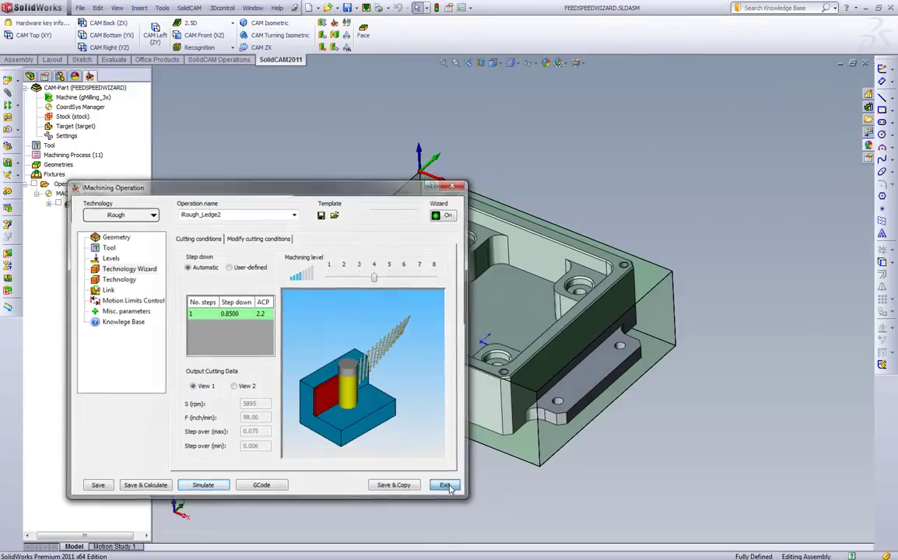
# Change the part's iMachining material to Stainless Steel_175BHN-88HRB and apply the change to the iRough_Ledge2 operation
pyautogui.doubleClick(78, 88)
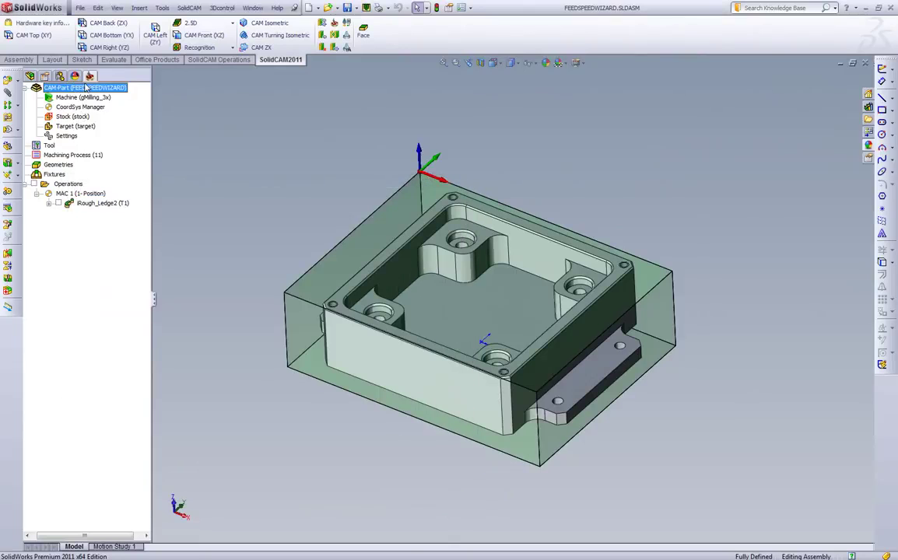
pyautogui.click(140, 469)
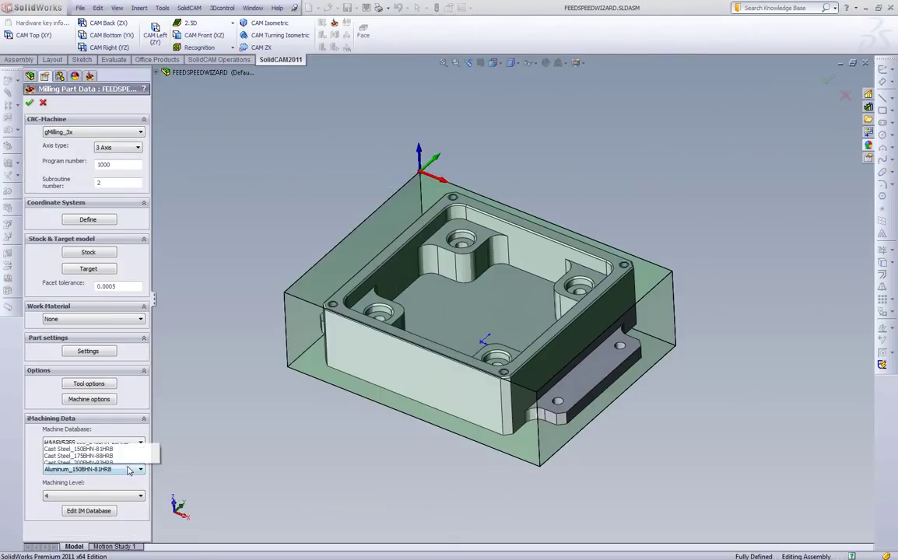
pyautogui.moveTo(155, 340); pyautogui.dragTo(156, 444)
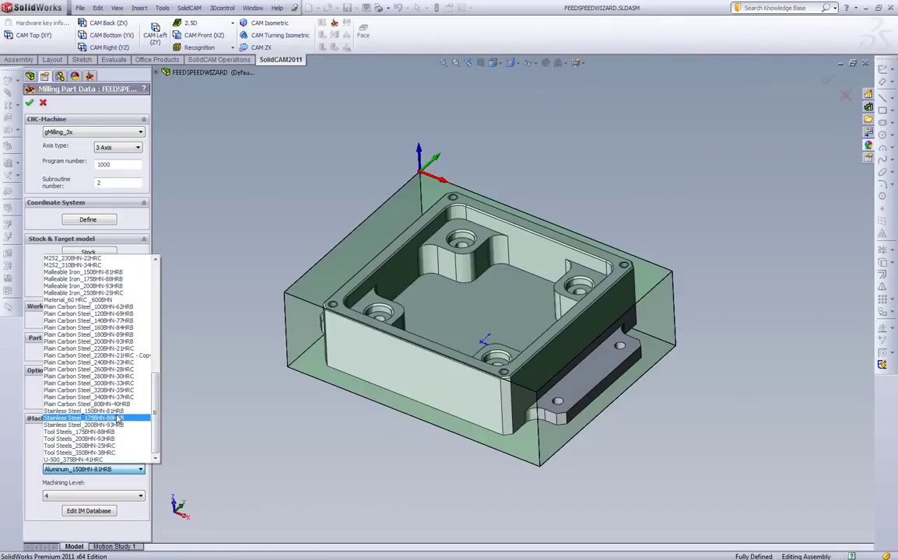
pyautogui.click(118, 420)
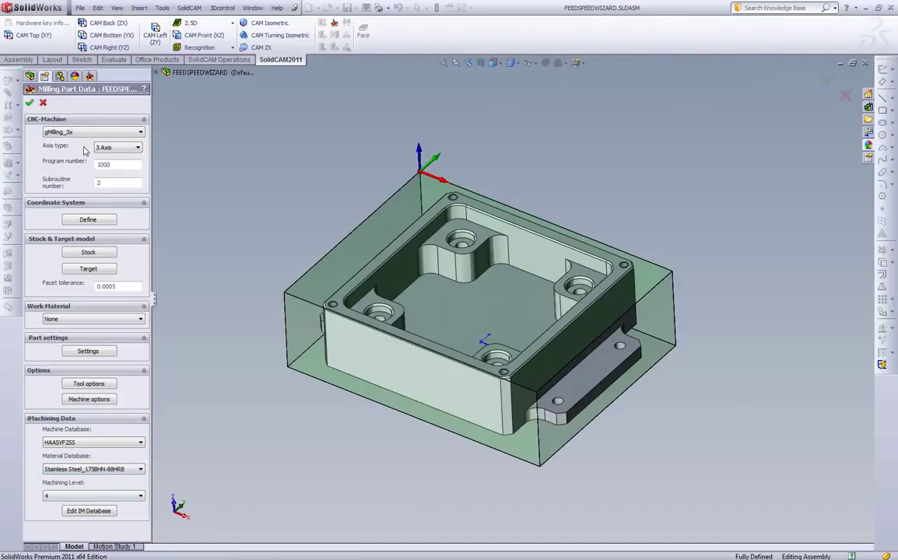
pyautogui.click(29, 103)
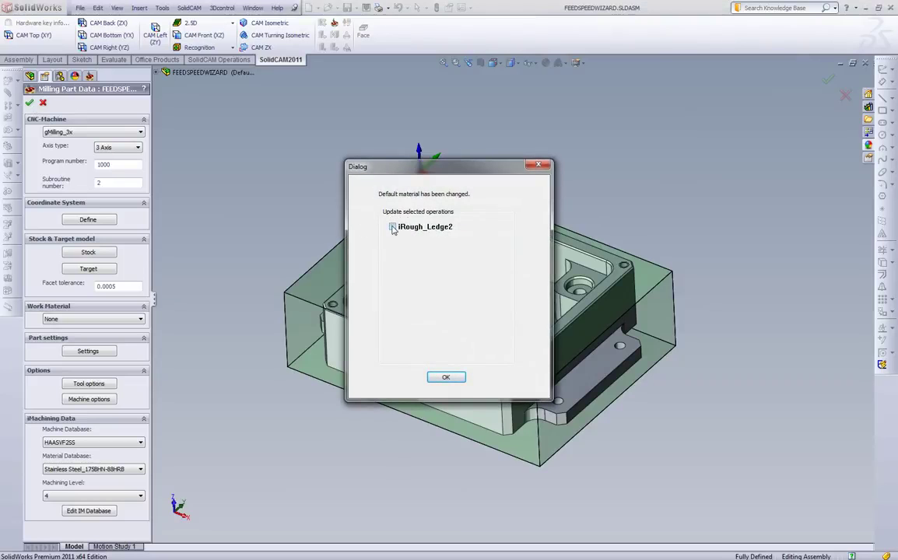
pyautogui.click(392, 228)
pyautogui.click(446, 378)
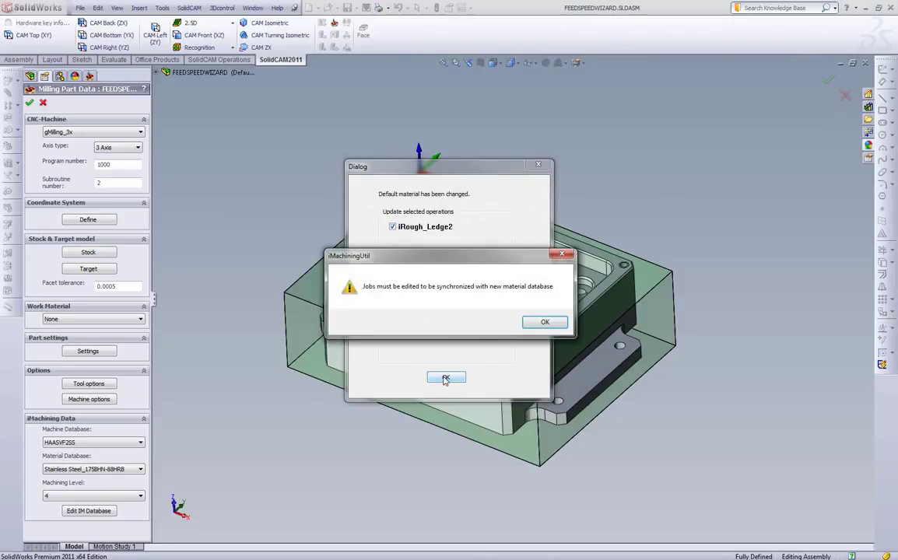
pyautogui.click(544, 324)
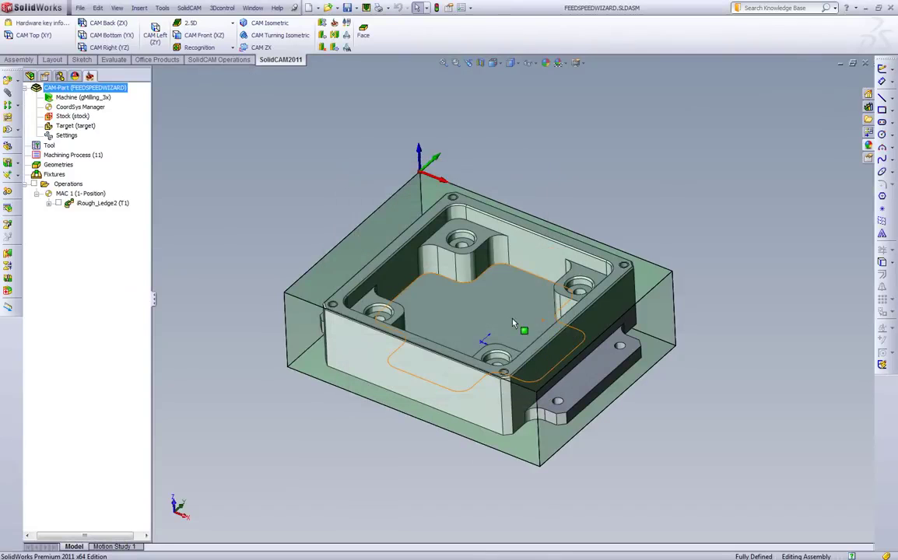
# Open the iRough_Ledge2 operation and synchronize it with the new material, choosing the option to turn the wizard on
pyautogui.doubleClick(87, 204)
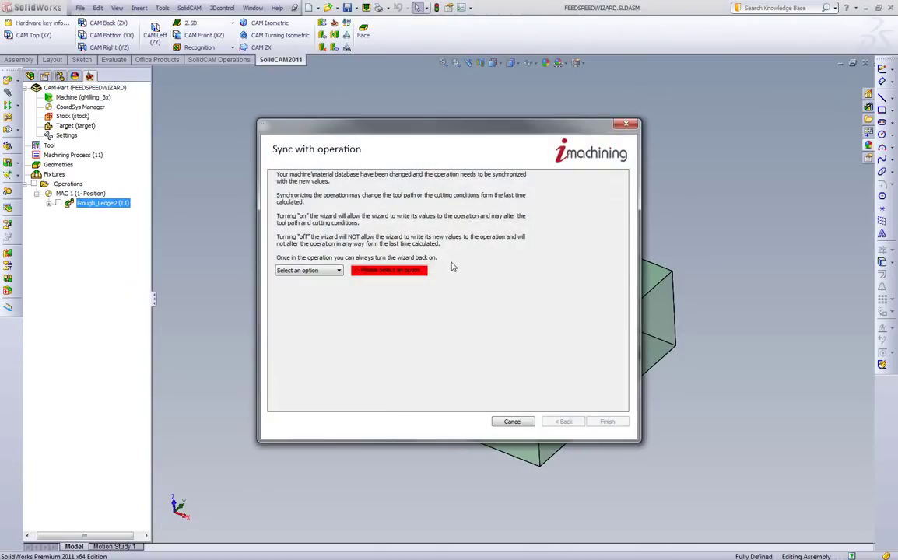
pyautogui.click(339, 271)
pyautogui.click(311, 287)
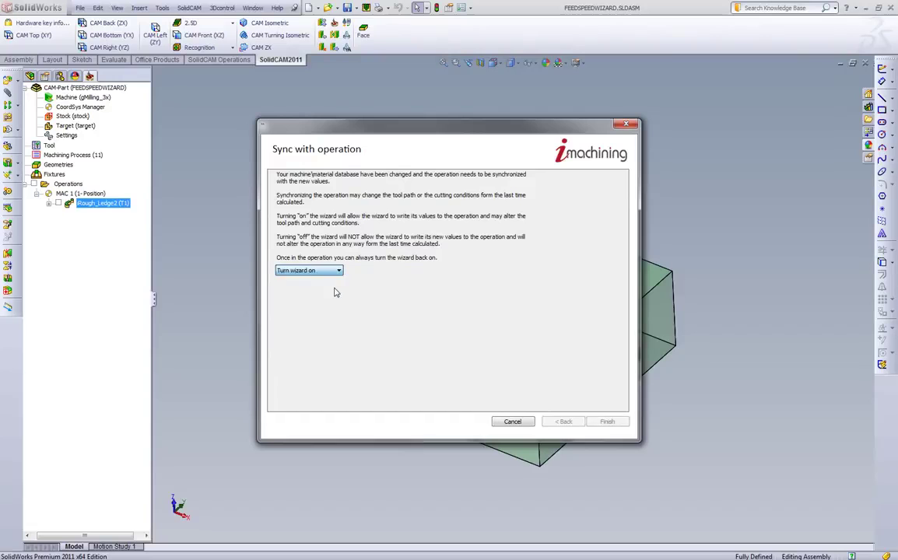
pyautogui.click(605, 422)
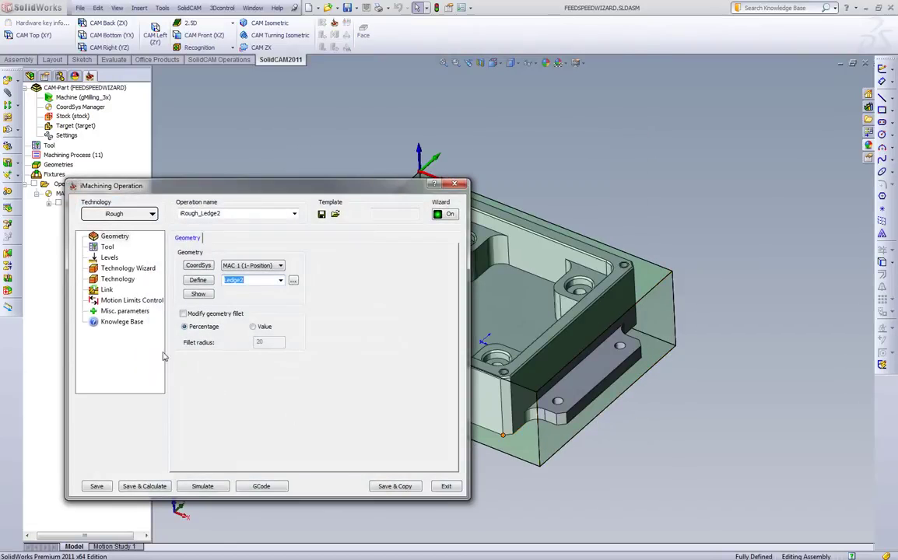
# Review the wizard's stainless steel cutting conditions for the ledge roughing, and save and calculate the operation
pyautogui.click(111, 269)
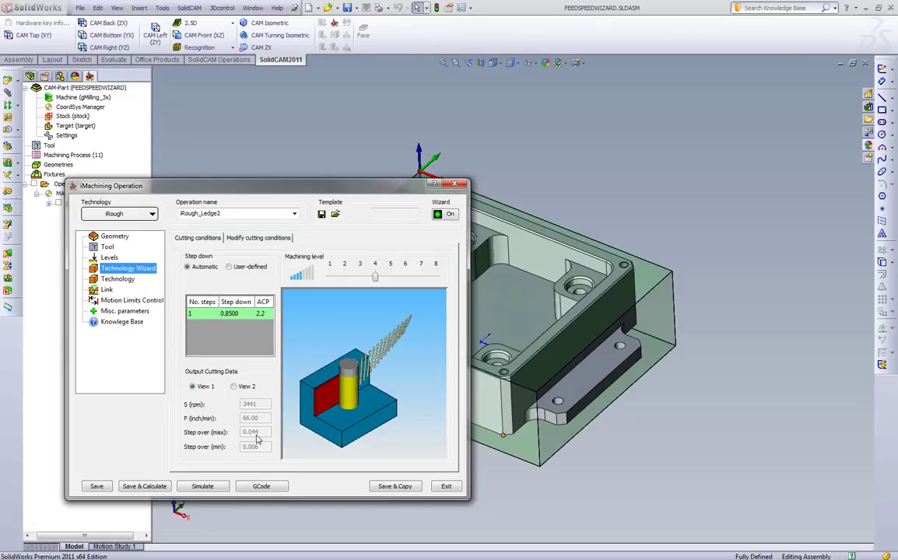
pyautogui.click(296, 437)
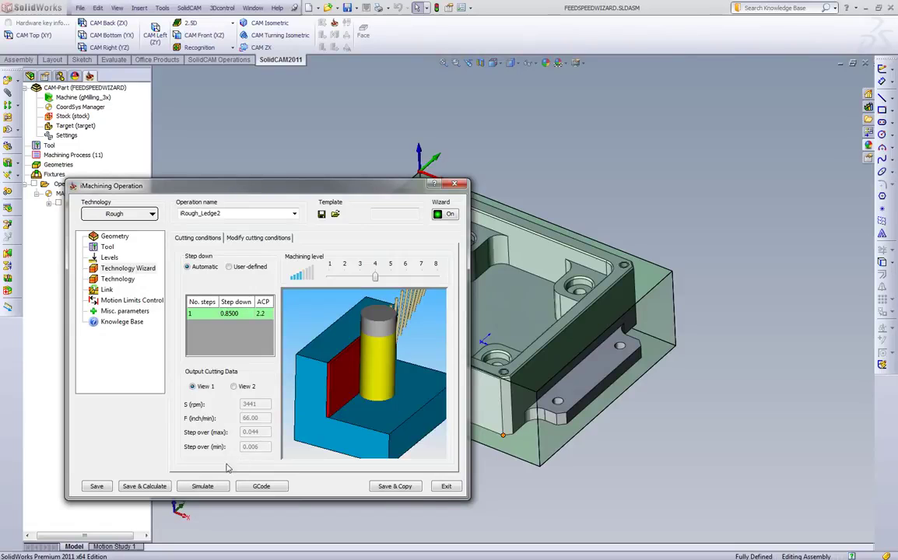
pyautogui.click(154, 488)
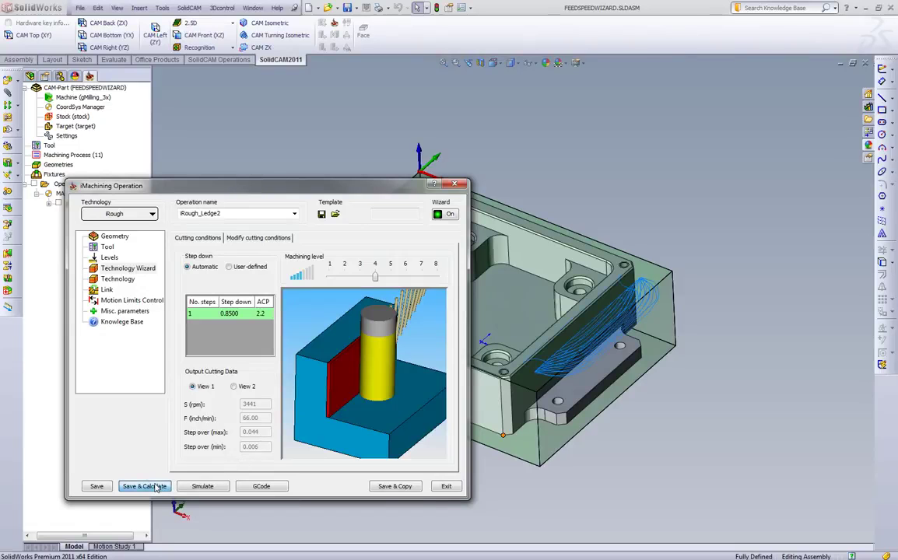
# Simulate the stainless steel ledge toolpath in Host CAD mode at slightly reduced speed, inspect it closer, and exit the operation
pyautogui.click(202, 486)
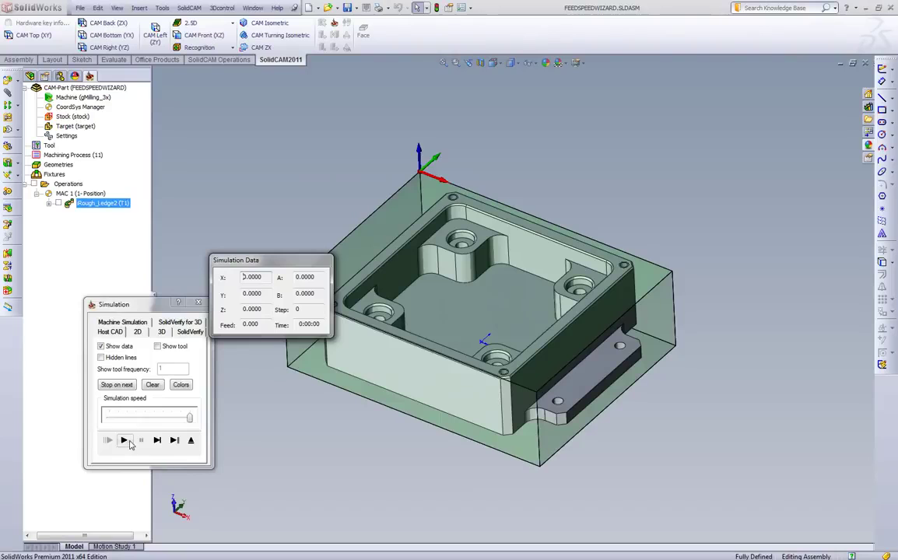
pyautogui.click(177, 420)
pyautogui.click(124, 443)
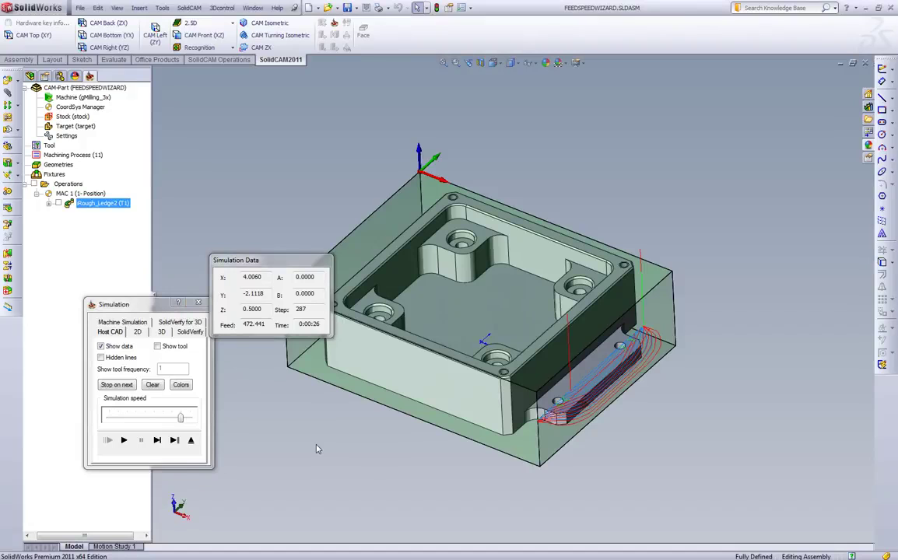
pyautogui.scroll(-3, 310, 441)
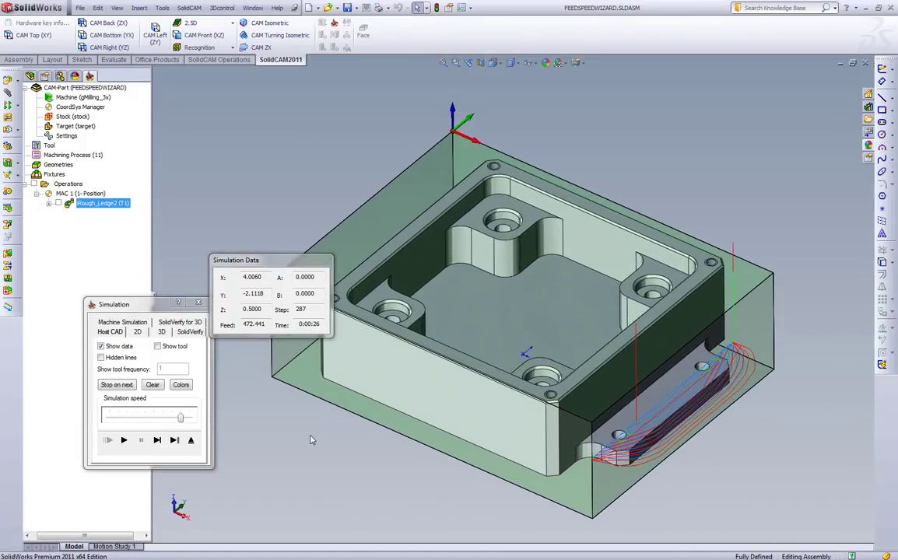
pyautogui.moveTo(256, 263); pyautogui.dragTo(136, 221)
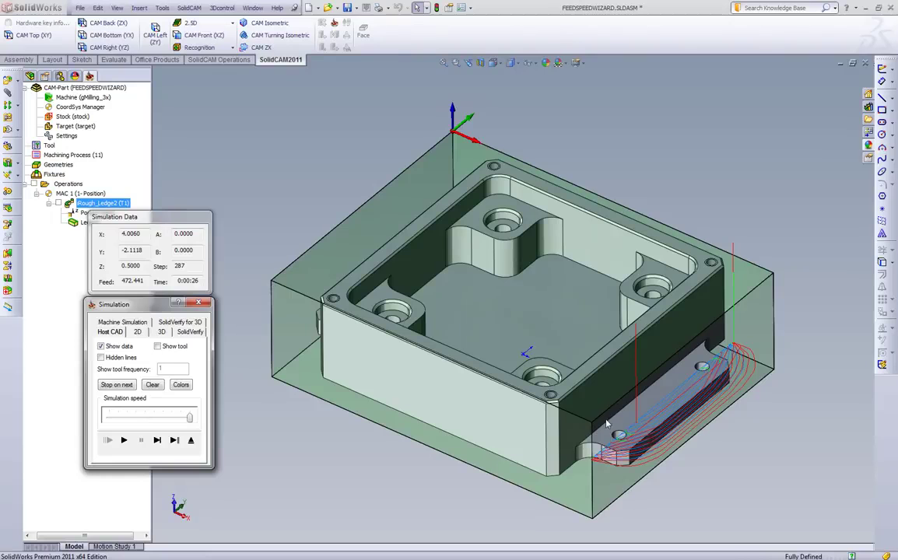
pyautogui.click(192, 441)
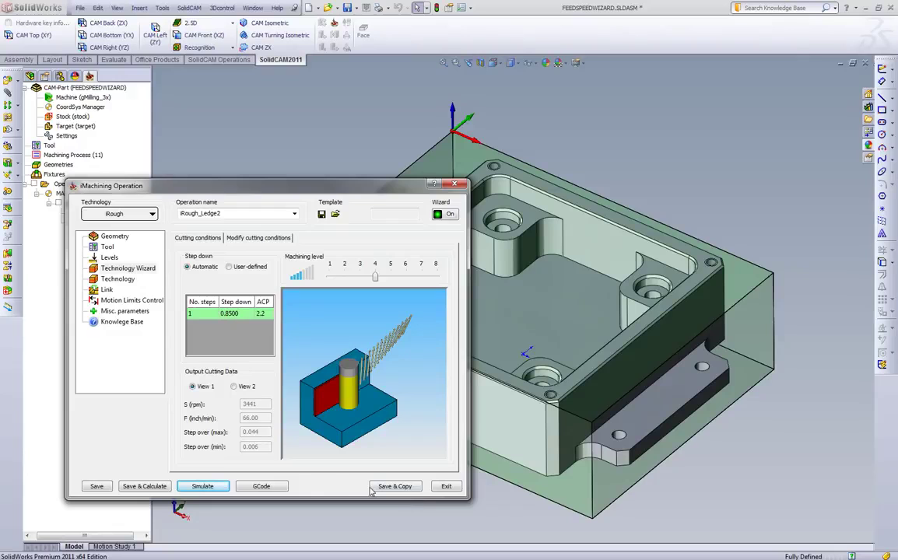
pyautogui.click(447, 487)
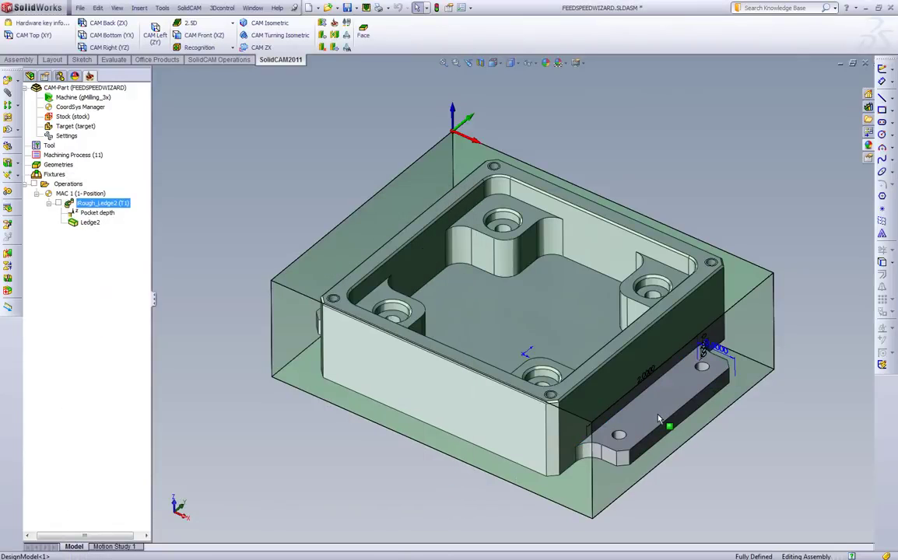
# Set the side ledge's thickness dimension to 0.45 in, rebuild the model, and save the assembly together with the modified design part
pyautogui.doubleClick(685, 346)
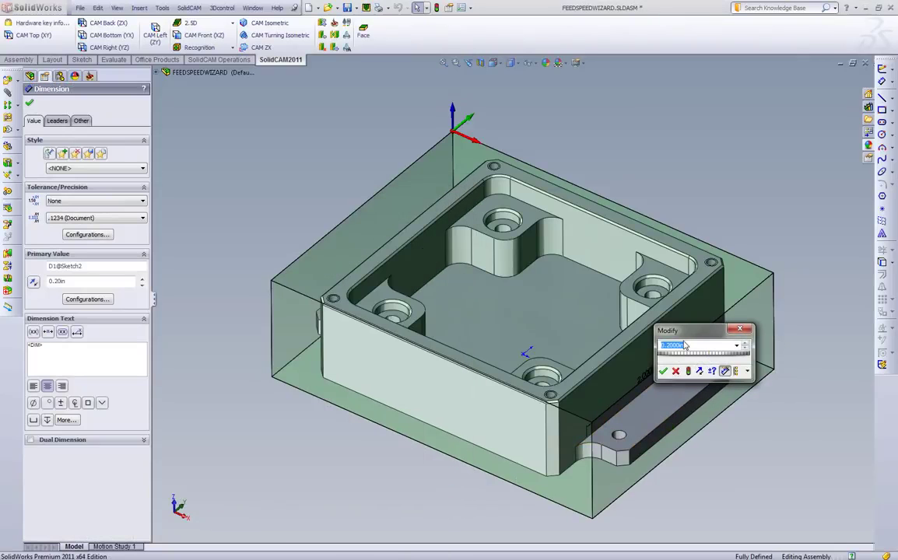
pyautogui.write('0.45')
pyautogui.click(688, 373)
pyautogui.click(664, 372)
pyautogui.click(440, 498)
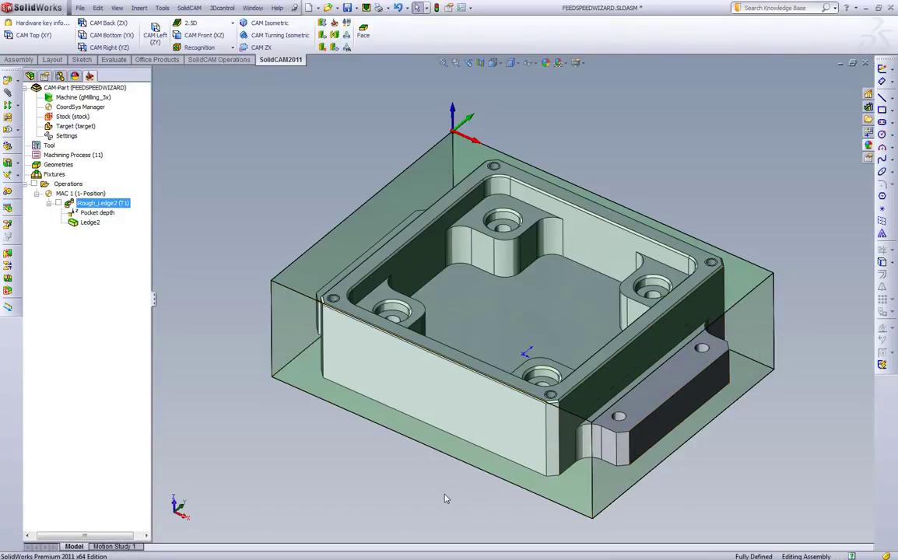
pyautogui.hotkey('ctrl', 's')
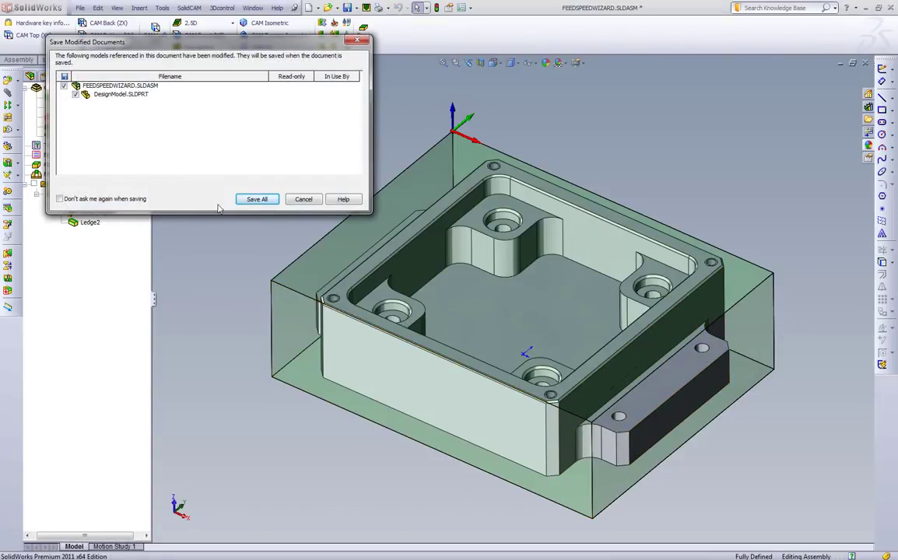
pyautogui.click(259, 199)
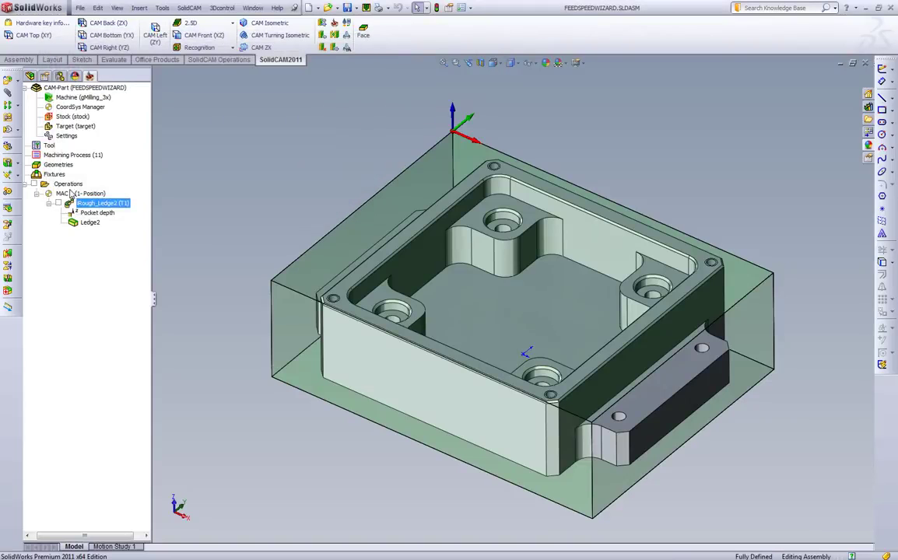
# Check synchronization for all operations and synchronize the ledge roughing's pocket depth with the modified model
pyautogui.rightClick(68, 186)
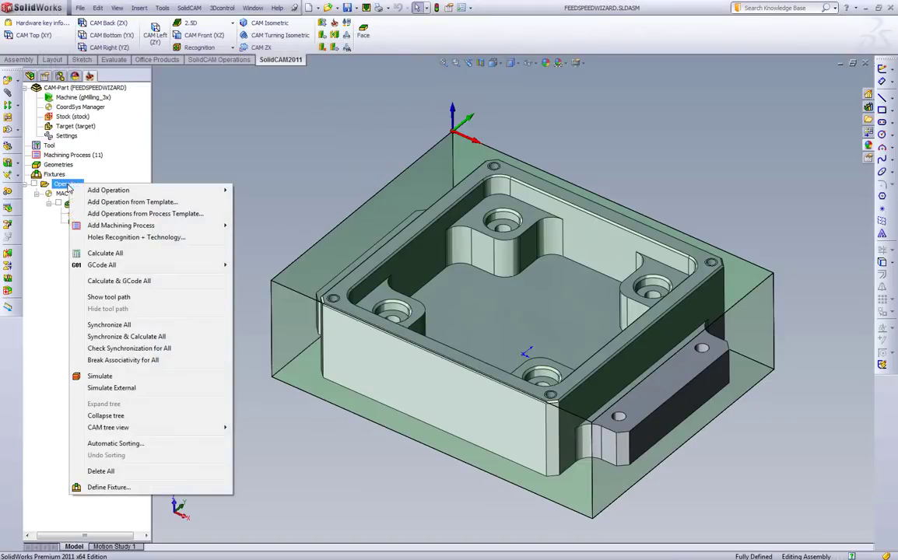
pyautogui.click(159, 352)
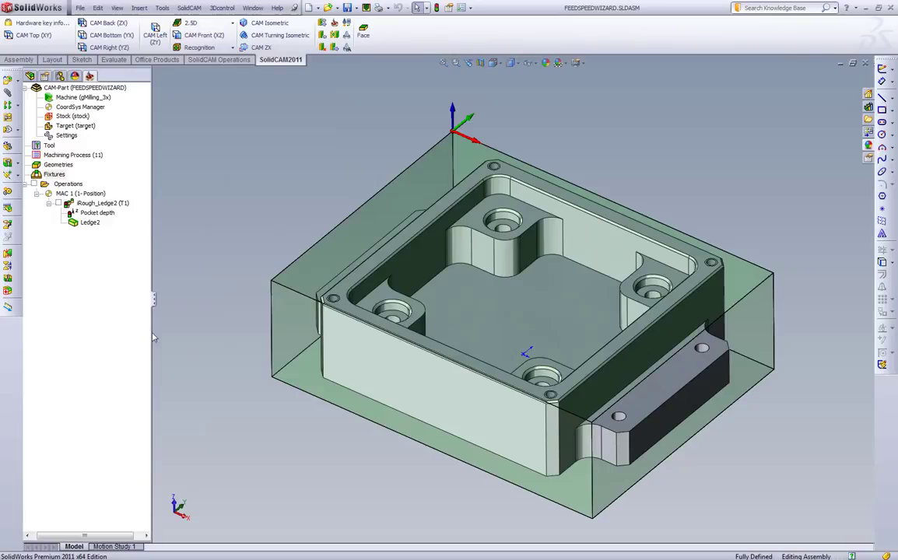
pyautogui.click(93, 214)
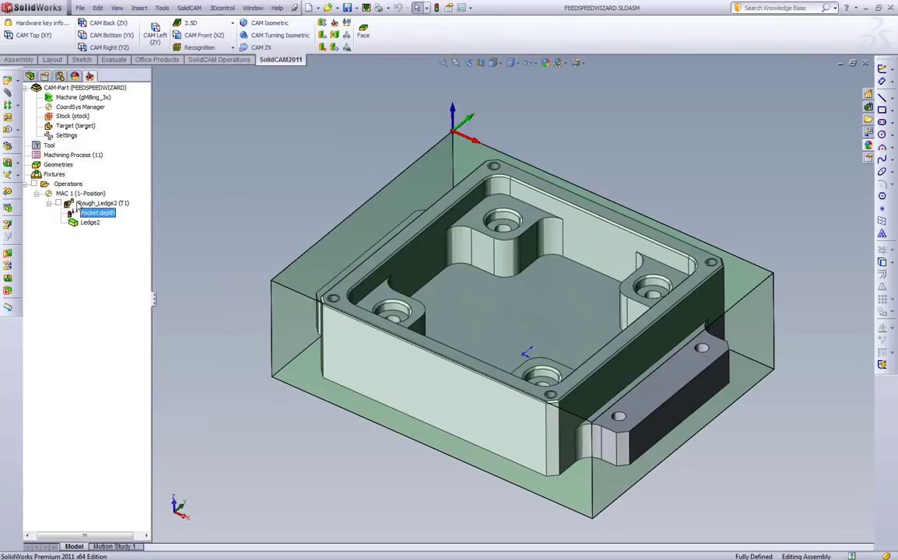
pyautogui.rightClick(94, 213)
pyautogui.click(109, 220)
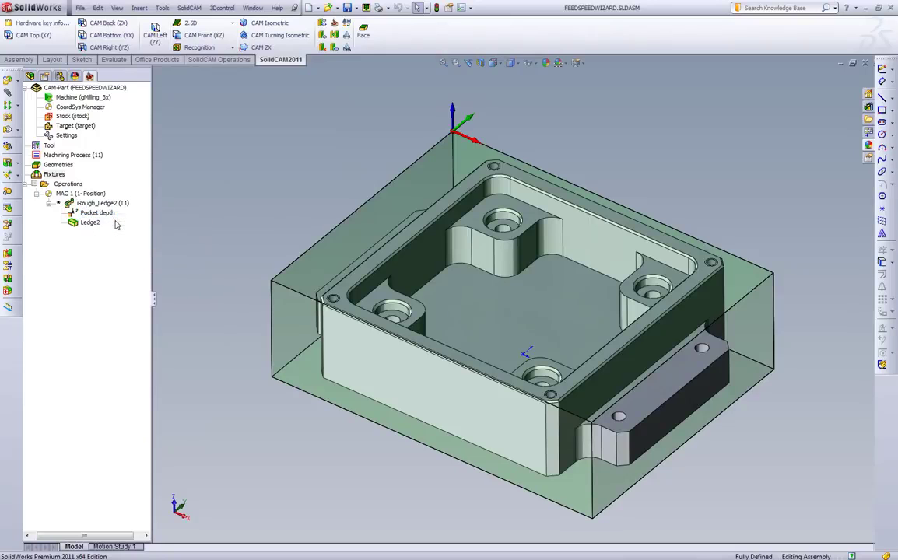
# Recalculate the iRough_Ledge2 operation with the wizard's updated cutting conditions for the thicker ledge and simulate its toolpath in Host CAD mode
pyautogui.doubleClick(90, 204)
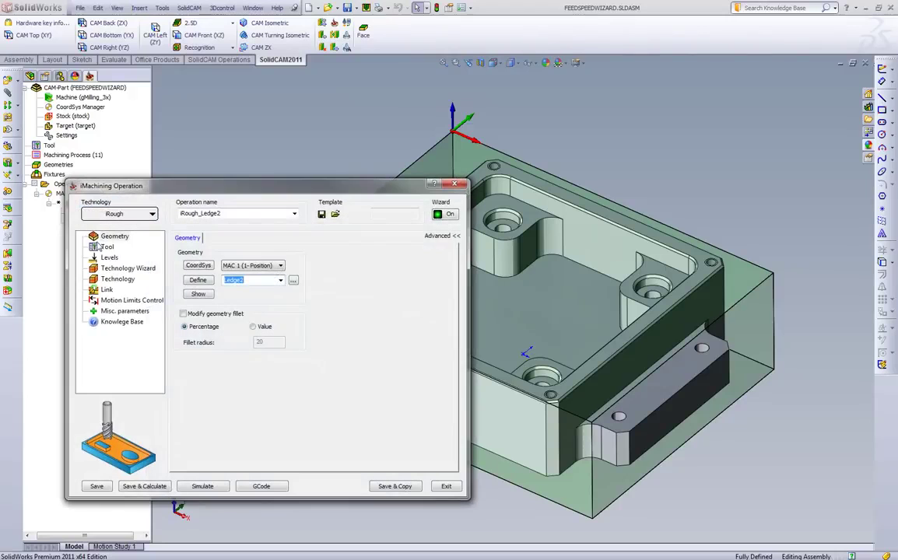
pyautogui.click(115, 269)
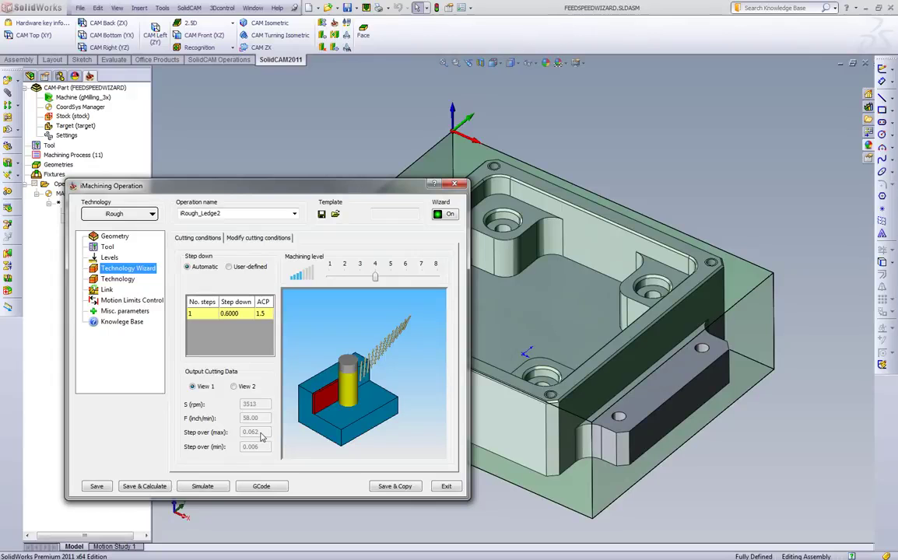
pyautogui.click(144, 486)
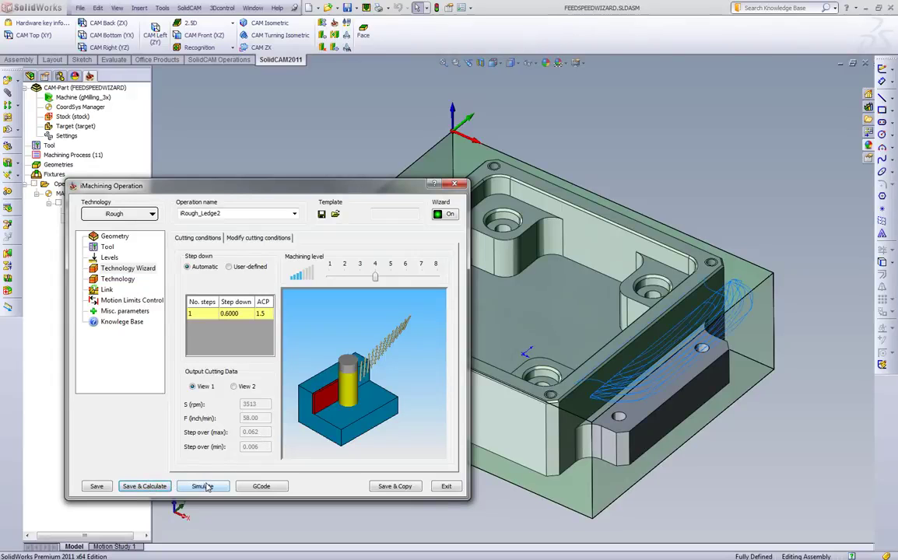
pyautogui.click(202, 486)
pyautogui.click(123, 440)
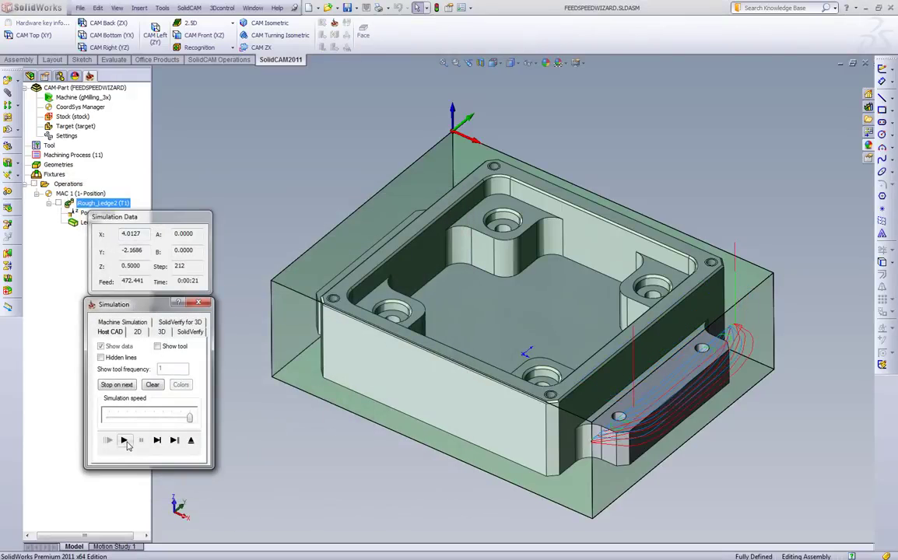